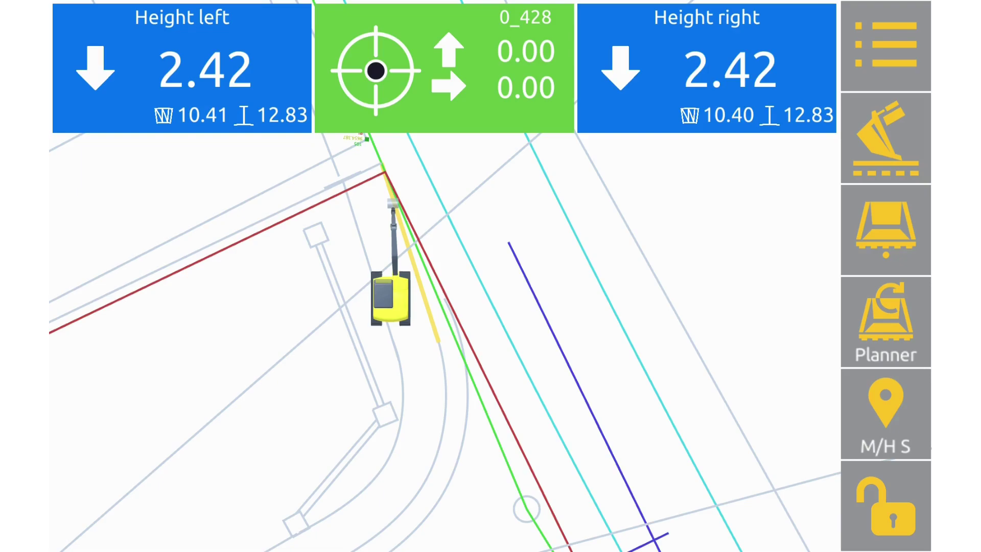
Enter a 1.5 m bucket side offset on the keypad and confirm it.
{"action": "left_click", "coordinate": [887, 138]}
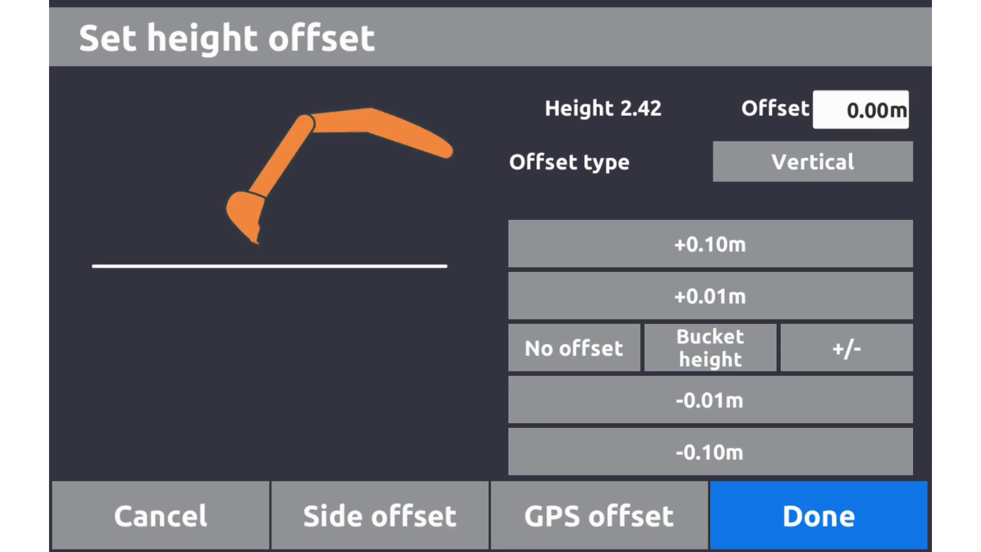
{"action": "left_click", "coordinate": [379, 514]}
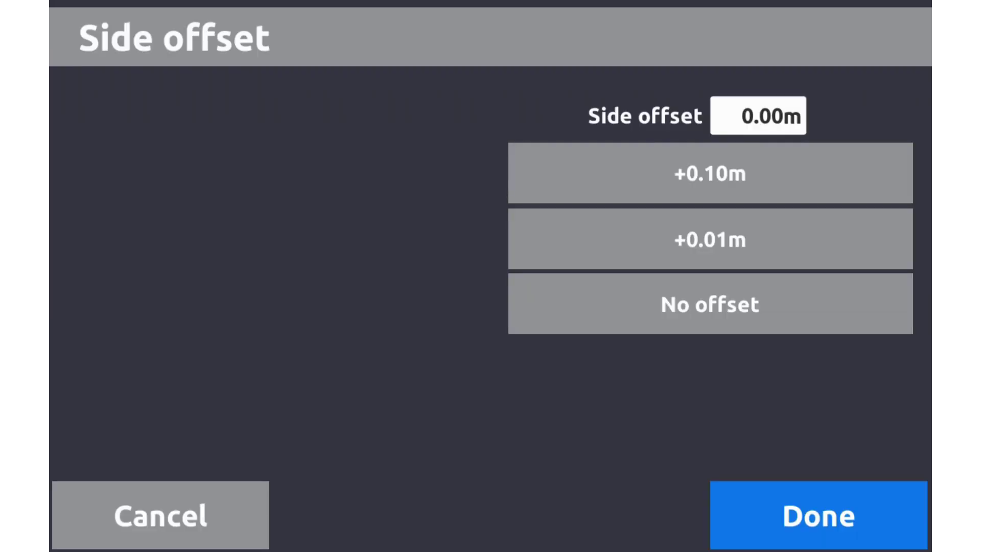
{"action": "left_click", "coordinate": [731, 174]}
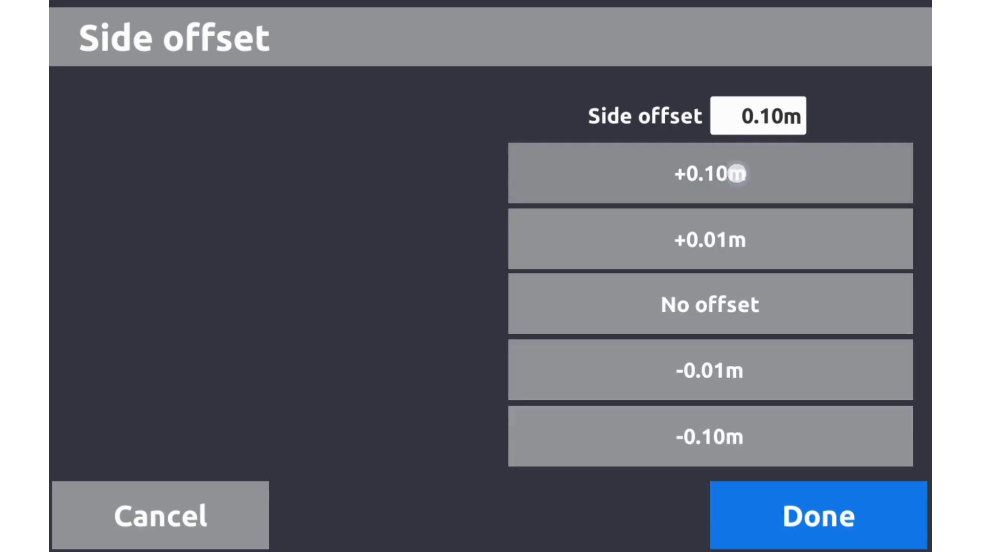
{"action": "left_click", "coordinate": [732, 175]}
{"action": "left_click", "coordinate": [732, 174]}
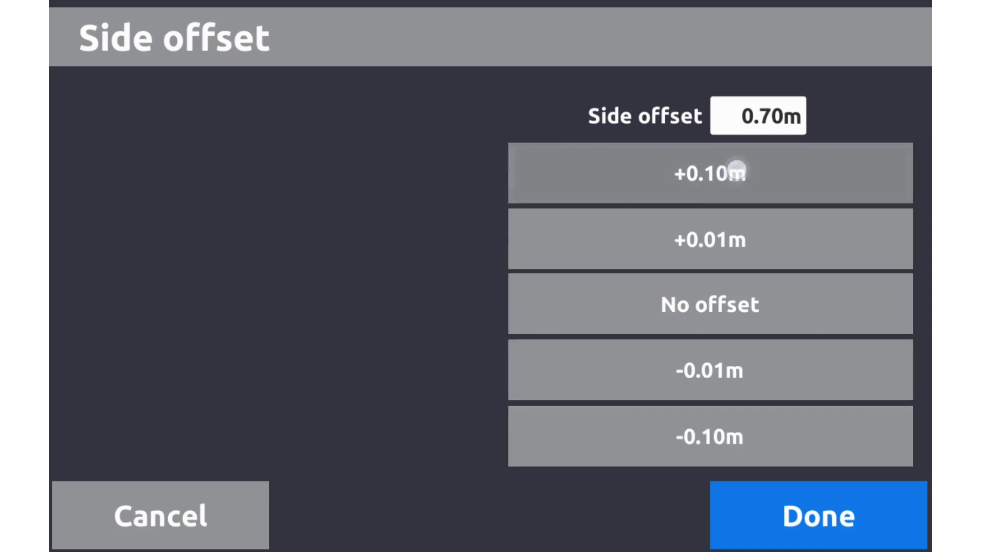
{"action": "left_click", "coordinate": [732, 174]}
{"action": "left_click", "coordinate": [758, 115]}
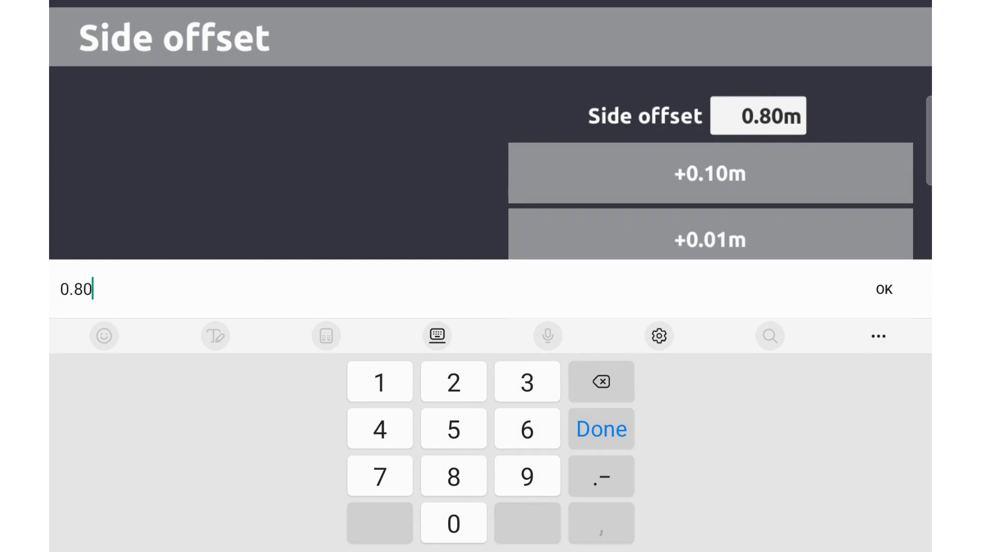
{"action": "left_click", "coordinate": [601, 381]}
{"action": "left_click", "coordinate": [601, 382]}
{"action": "left_click", "coordinate": [601, 382]}
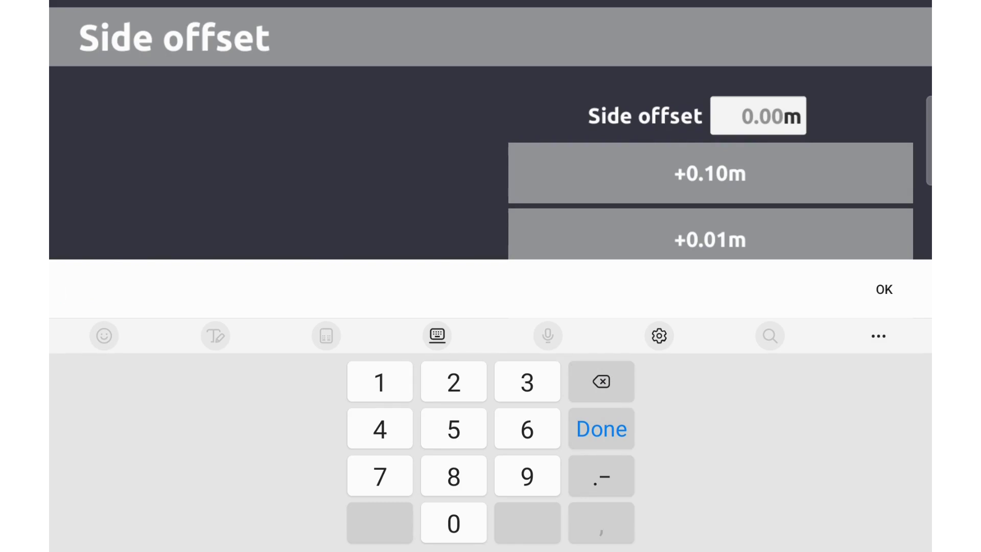
{"action": "type", "text": "1"}
{"action": "type", "text": ".5"}
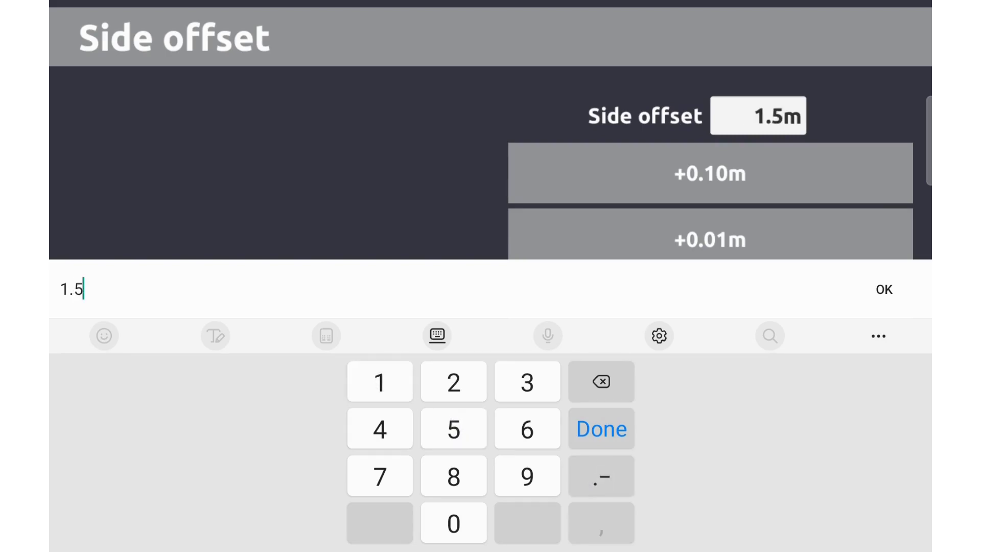
{"action": "left_click", "coordinate": [883, 289]}
{"action": "left_click", "coordinate": [819, 514]}
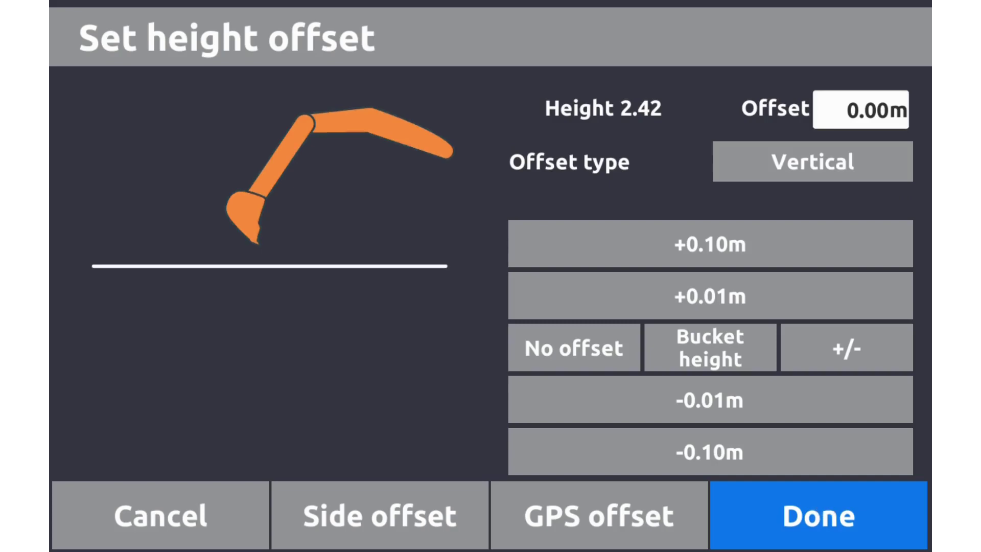
Apply the offsets, lock side guidance to line 0_428, and centre the bucket edge.
{"action": "left_click", "coordinate": [814, 517]}
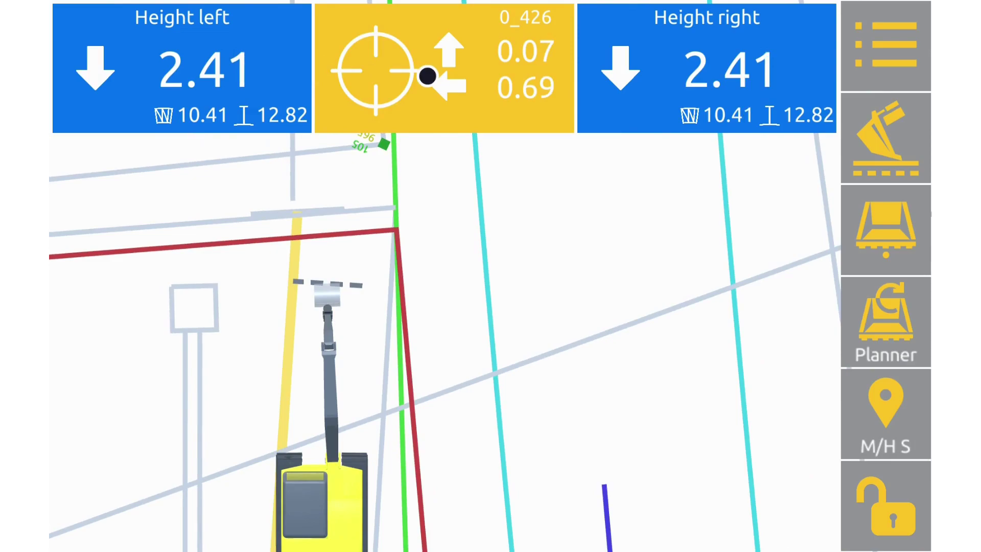
{"action": "left_click", "coordinate": [885, 506]}
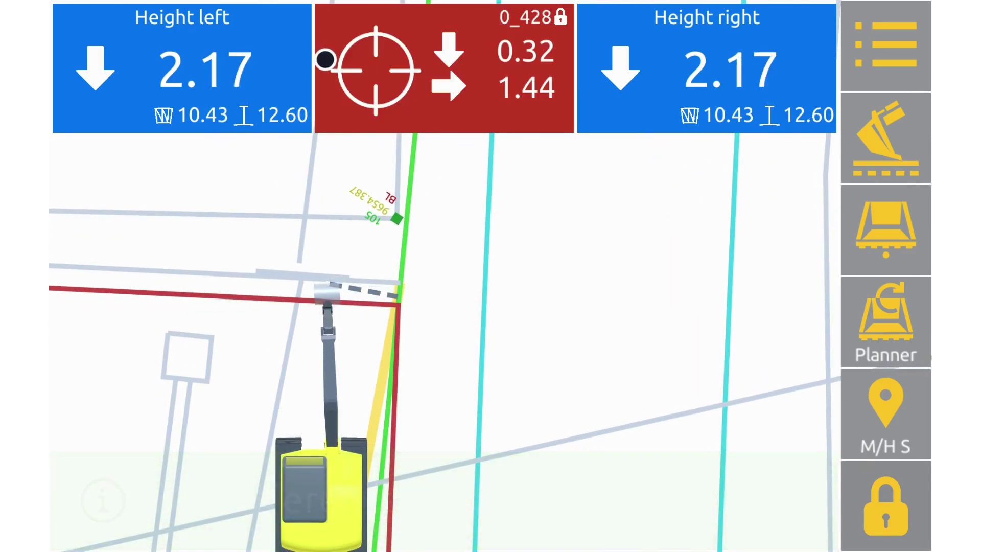
{"action": "scroll", "coordinate": [399, 307], "scroll_direction": "up", "scroll_amount": 5}
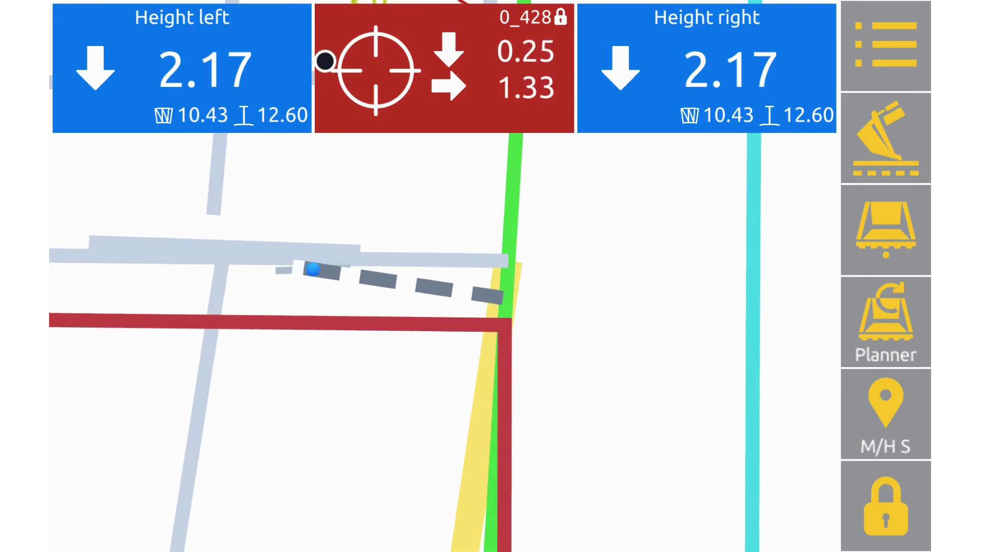
{"action": "scroll", "coordinate": [467, 291], "scroll_direction": "up", "scroll_amount": 3}
{"action": "left_click_drag", "start_coordinate": [468, 292], "coordinate": [607, 376]}
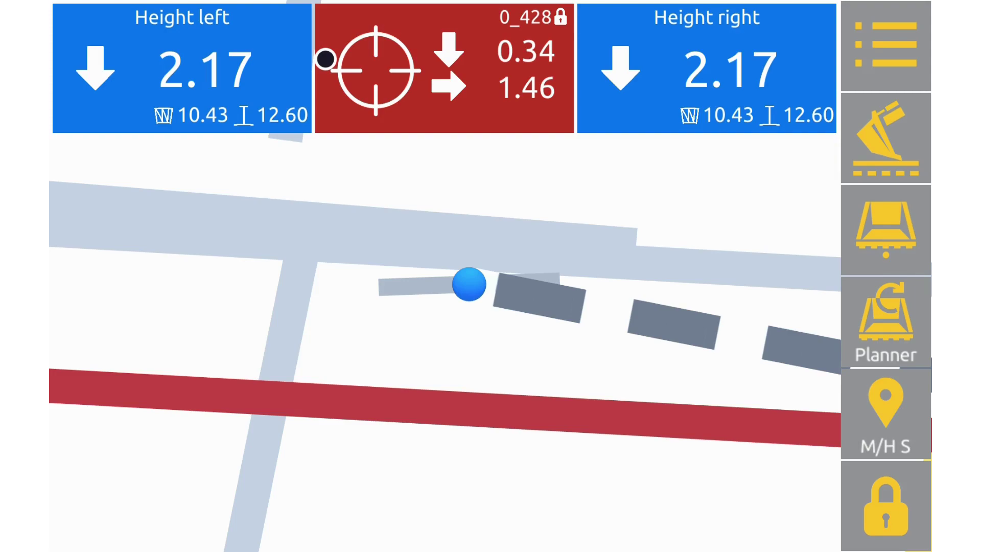
Set guidance focus to centre, switch logging to curve mode, and log point M/H S_5_1.
{"action": "left_click", "coordinate": [879, 235]}
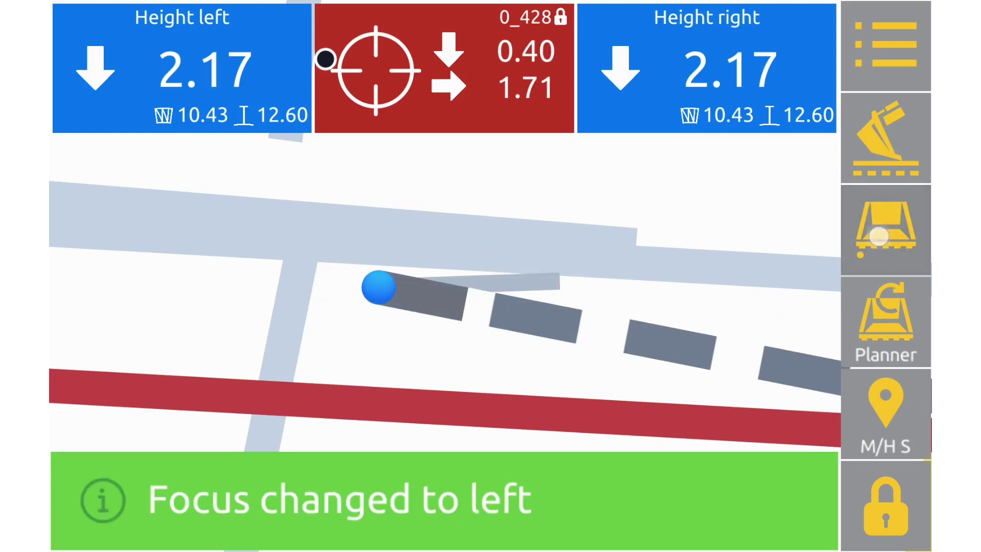
{"action": "left_click", "coordinate": [879, 235]}
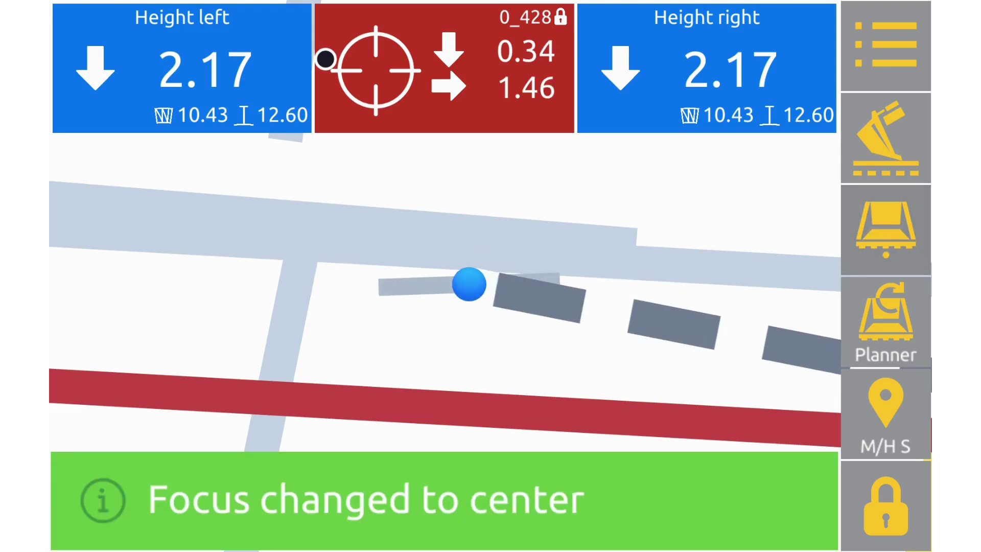
{"action": "left_click", "coordinate": [886, 230]}
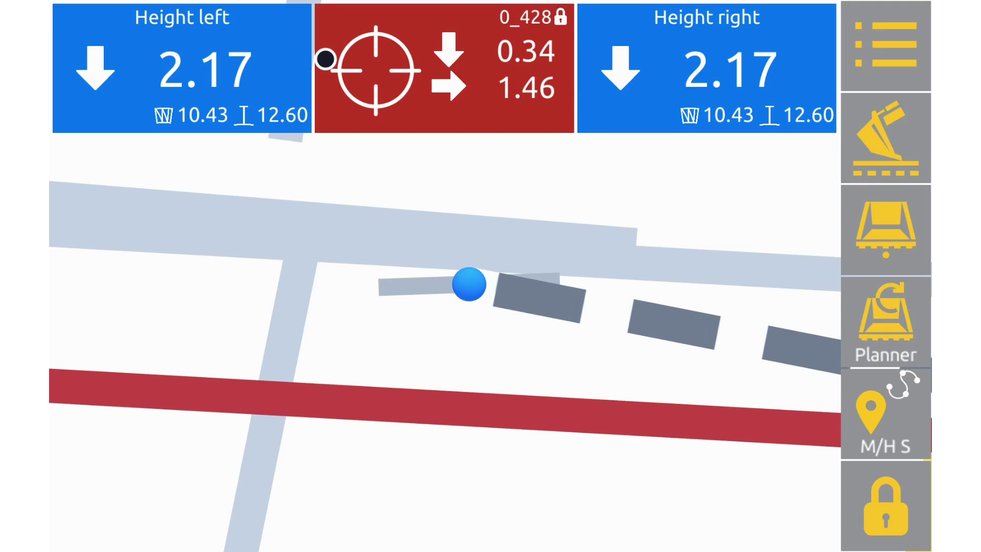
{"action": "left_click", "coordinate": [885, 414]}
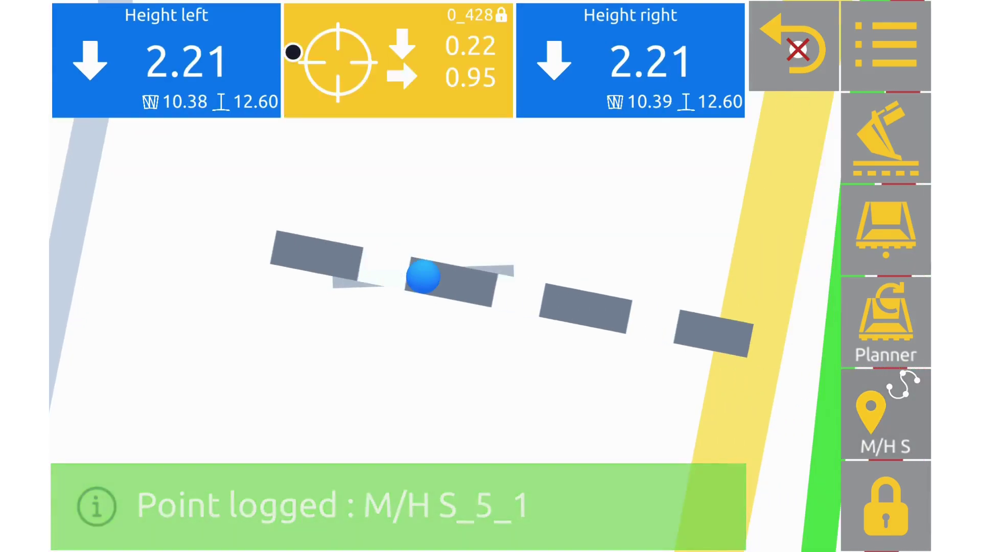
{"action": "scroll", "coordinate": [614, 291], "scroll_direction": "down", "scroll_amount": 5}
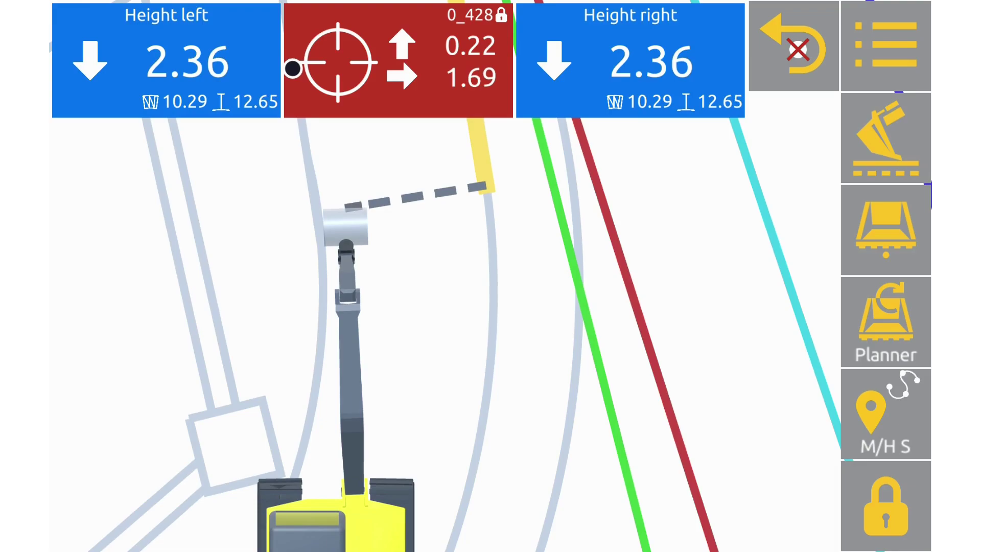
{"action": "scroll", "coordinate": [453, 230], "scroll_direction": "up", "scroll_amount": 5}
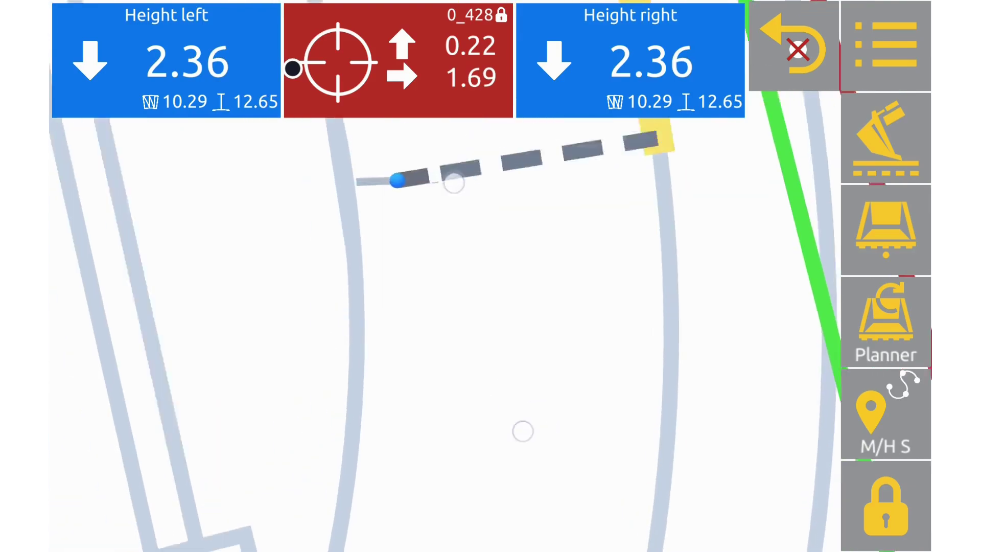
{"action": "scroll", "coordinate": [571, 291], "scroll_direction": "up", "scroll_amount": 3}
{"action": "scroll", "coordinate": [570, 292], "scroll_direction": "up", "scroll_amount": 2}
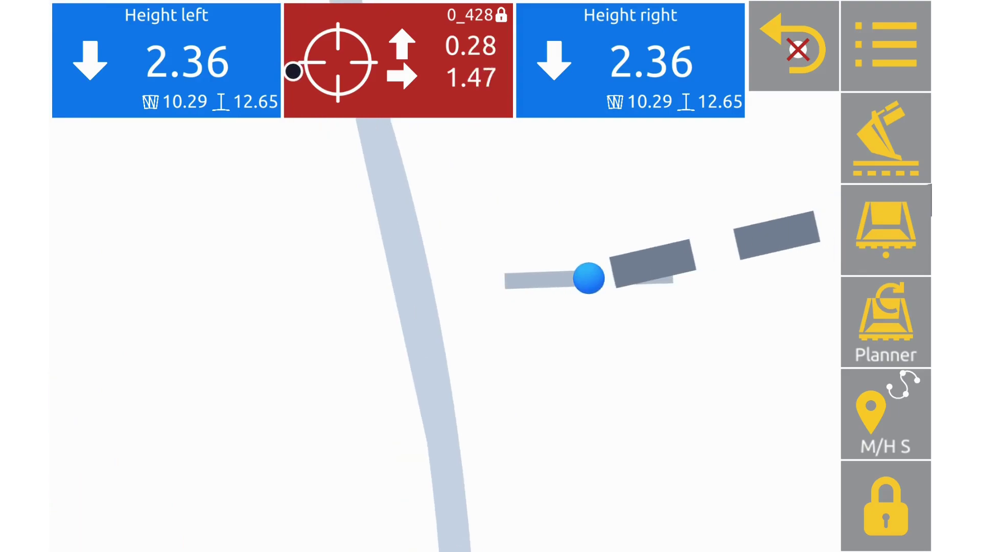
Log helpline point M/H S_5_2 further along the kerb, then zoom out.
{"action": "left_click", "coordinate": [886, 414]}
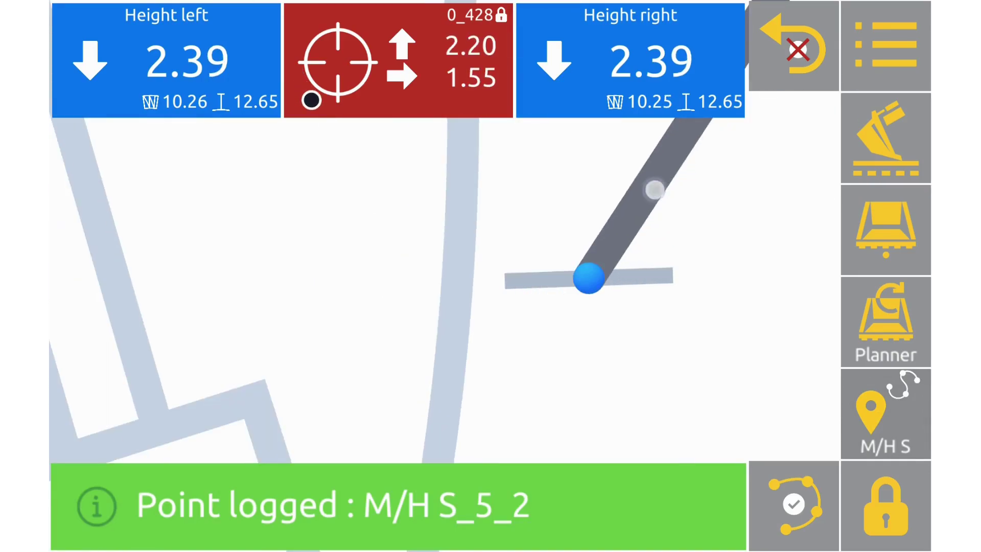
{"action": "mouse_move", "coordinate": [652, 186]}
{"action": "left_mouse_down"}
{"action": "mouse_move", "coordinate": [671, 246]}
{"action": "mouse_move", "coordinate": [563, 506]}
{"action": "left_mouse_up"}
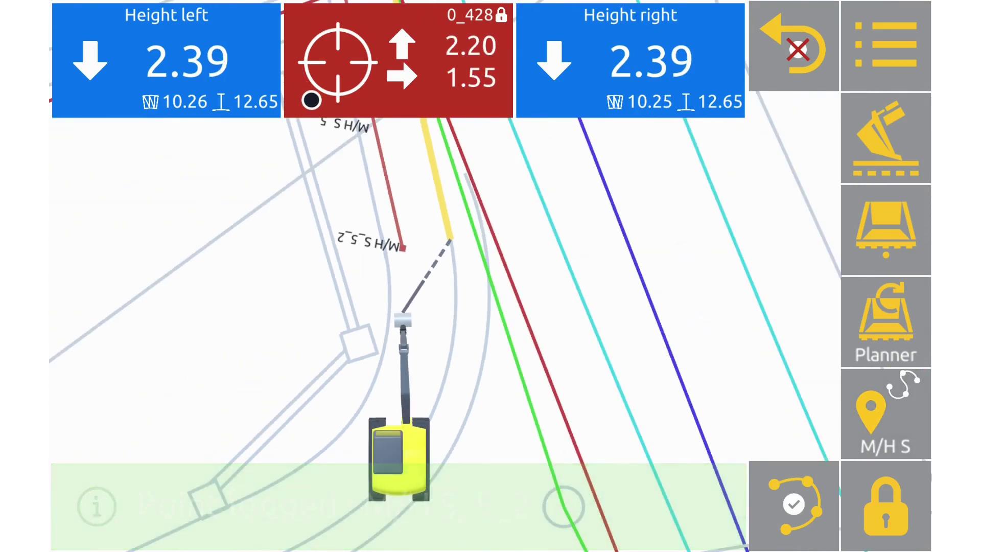
Toggle the side reference lock off line 0_461 and back to automatic selection.
{"action": "left_click", "coordinate": [886, 506]}
{"action": "left_click", "coordinate": [886, 506]}
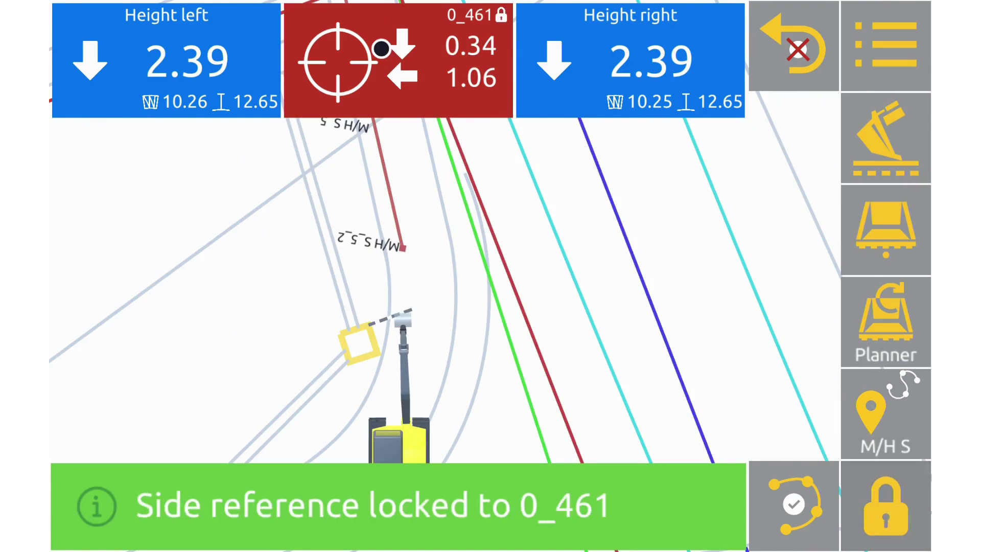
{"action": "left_click", "coordinate": [886, 505]}
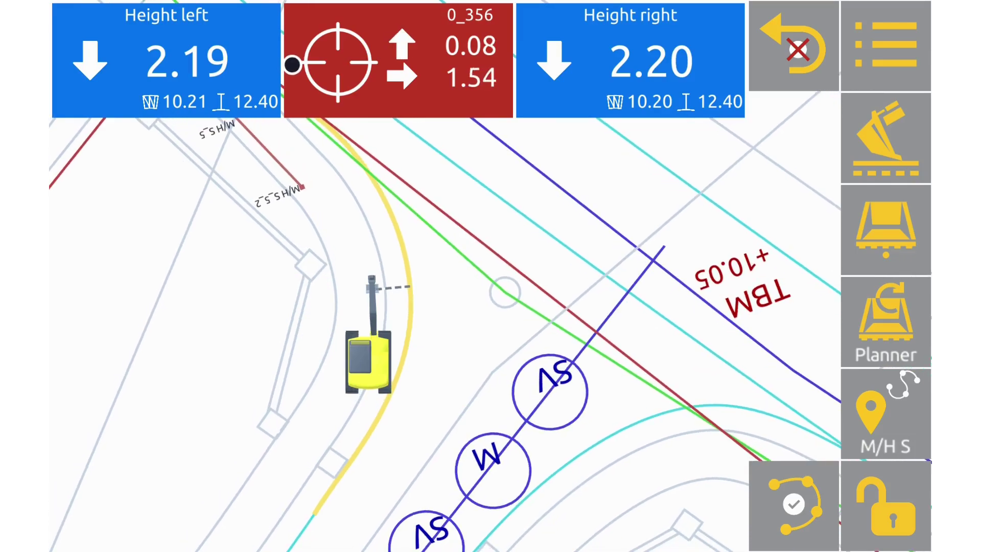
{"action": "scroll", "coordinate": [383, 307], "scroll_direction": "up", "scroll_amount": 5}
{"action": "scroll", "coordinate": [376, 276], "scroll_direction": "up", "scroll_amount": 3}
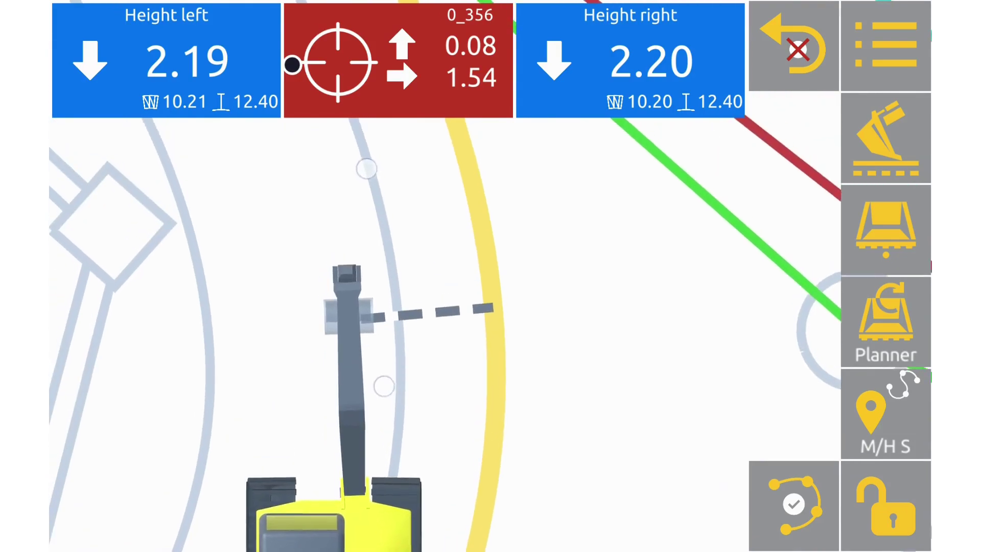
{"action": "scroll", "coordinate": [374, 278], "scroll_direction": "up", "scroll_amount": 4}
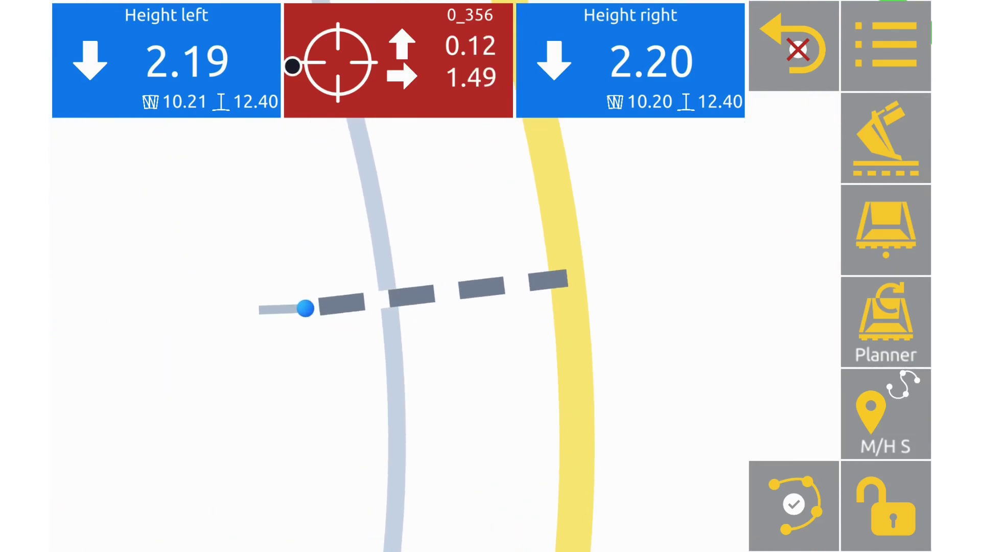
Log helpline points M/H S_5_3 and M/H S_5_4 at successive bucket positions.
{"action": "left_click", "coordinate": [885, 414]}
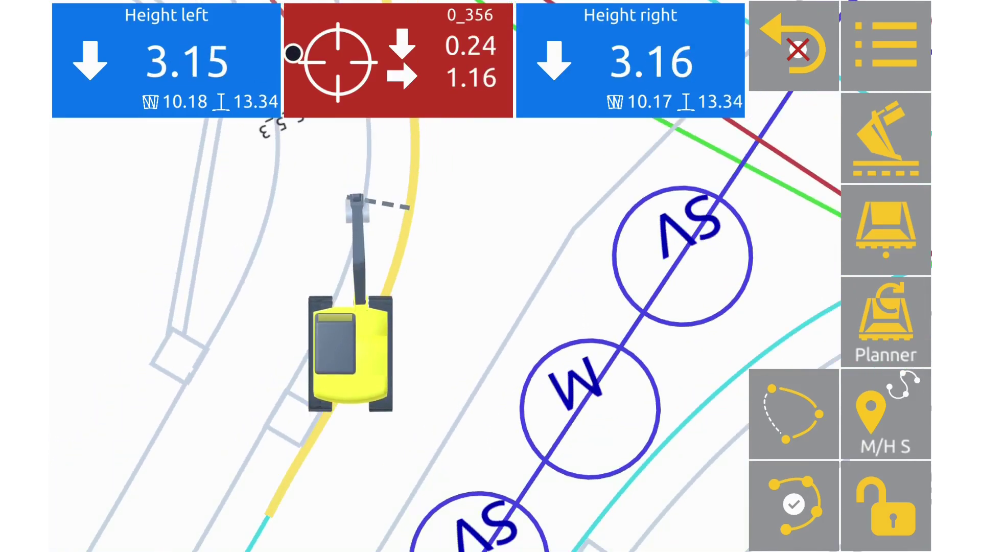
{"action": "scroll", "coordinate": [360, 299], "scroll_direction": "up", "scroll_amount": 5}
{"action": "scroll", "coordinate": [357, 299], "scroll_direction": "up", "scroll_amount": 5}
{"action": "scroll", "coordinate": [395, 261], "scroll_direction": "up", "scroll_amount": 2}
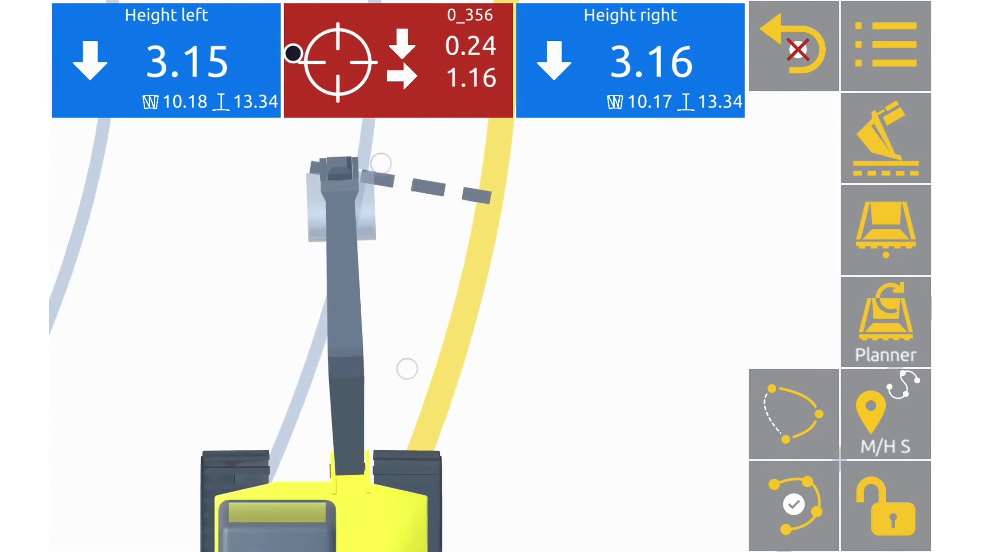
{"action": "scroll", "coordinate": [395, 330], "scroll_direction": "up", "scroll_amount": 5}
{"action": "scroll", "coordinate": [356, 330], "scroll_direction": "up", "scroll_amount": 1}
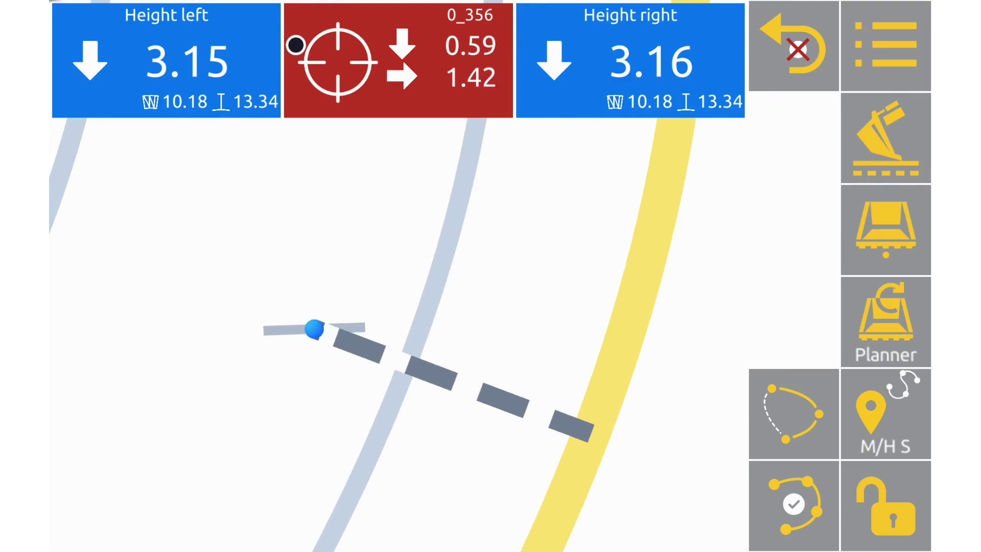
{"action": "left_click", "coordinate": [879, 422]}
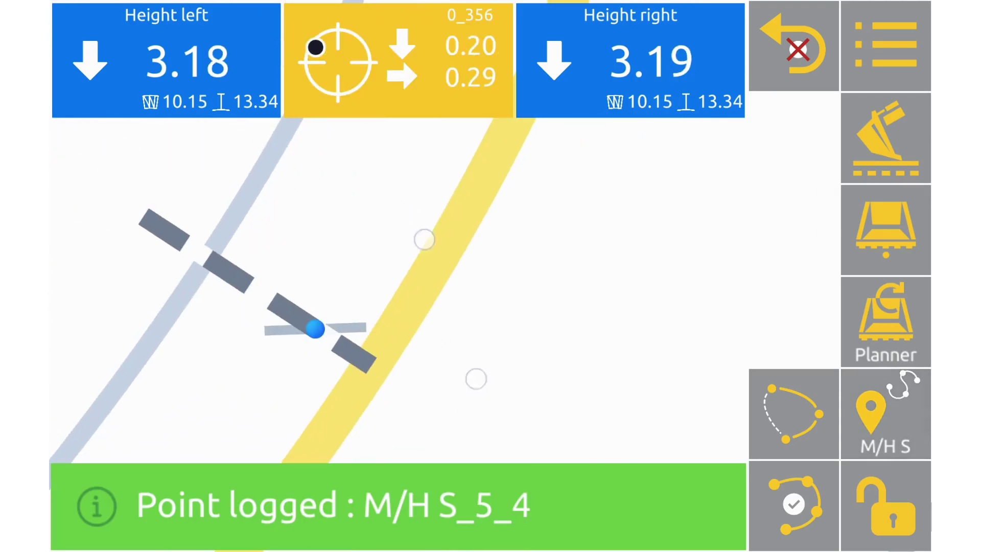
{"action": "scroll", "coordinate": [448, 307], "scroll_direction": "down", "scroll_amount": 3}
{"action": "scroll", "coordinate": [399, 329], "scroll_direction": "down", "scroll_amount": 3}
{"action": "scroll", "coordinate": [398, 330], "scroll_direction": "down", "scroll_amount": 3}
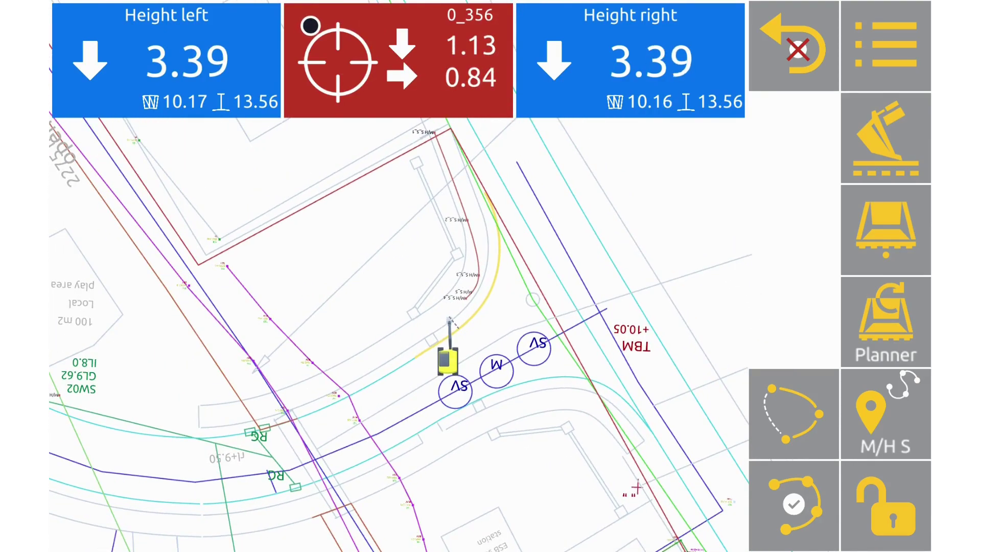
Lock onto 0_356, log M/H S_5_5, then return the side reference to automatic.
{"action": "left_click", "coordinate": [886, 505]}
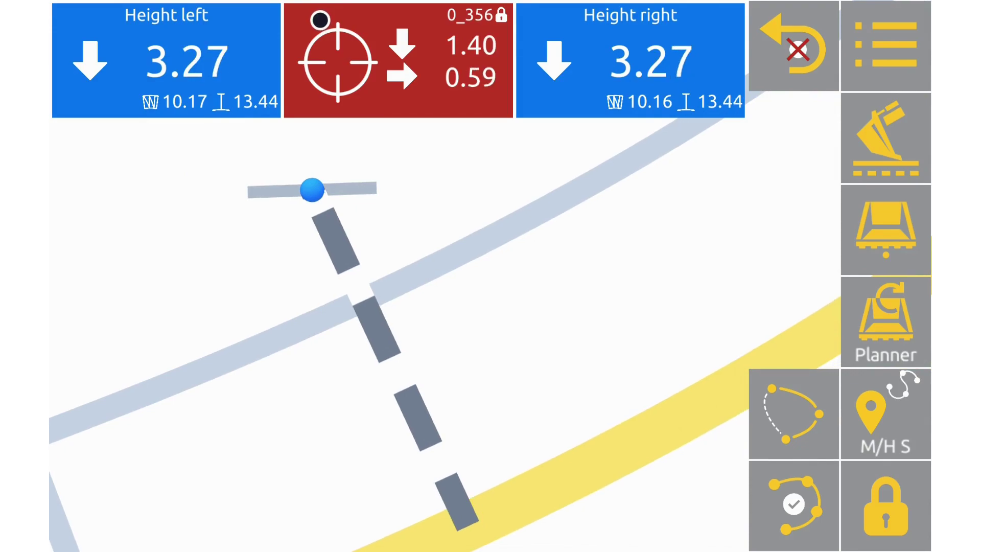
{"action": "left_click", "coordinate": [885, 418]}
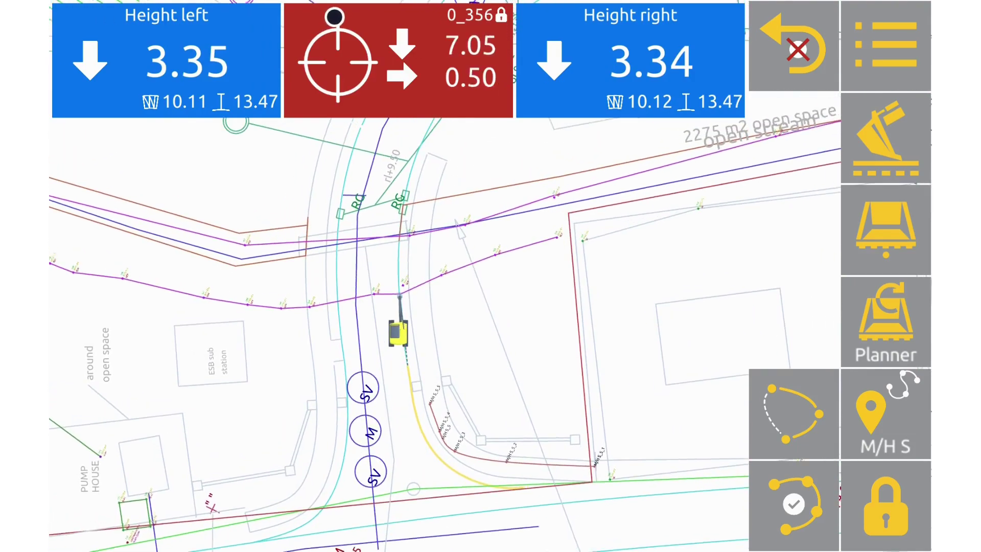
{"action": "left_click", "coordinate": [882, 506]}
{"action": "left_click", "coordinate": [883, 506]}
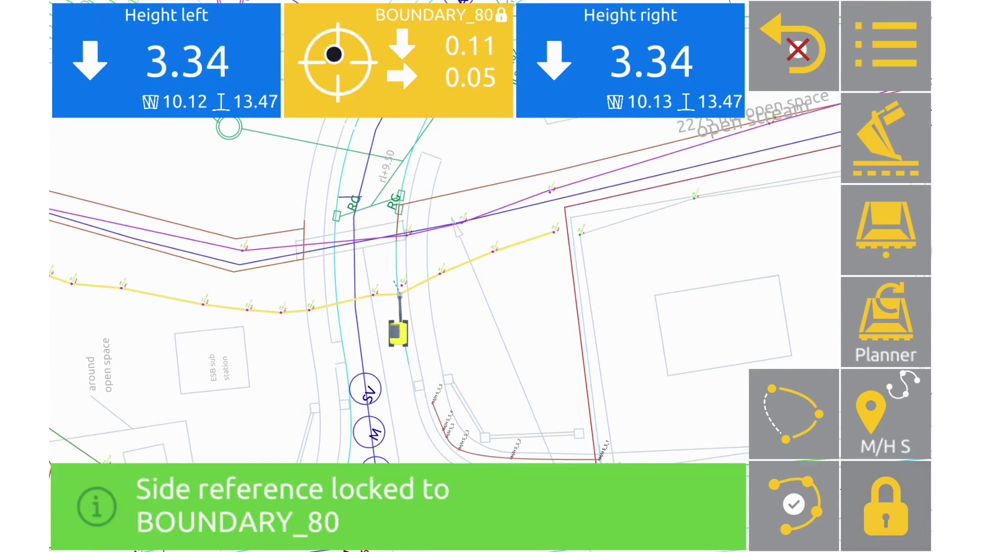
{"action": "left_click", "coordinate": [887, 506]}
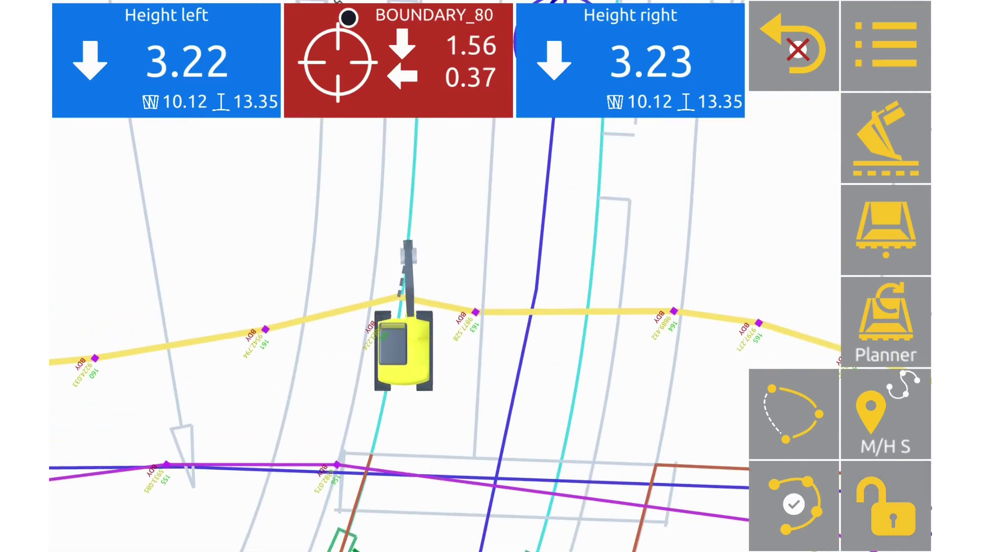
{"action": "scroll", "coordinate": [453, 336], "scroll_direction": "up", "scroll_amount": 5}
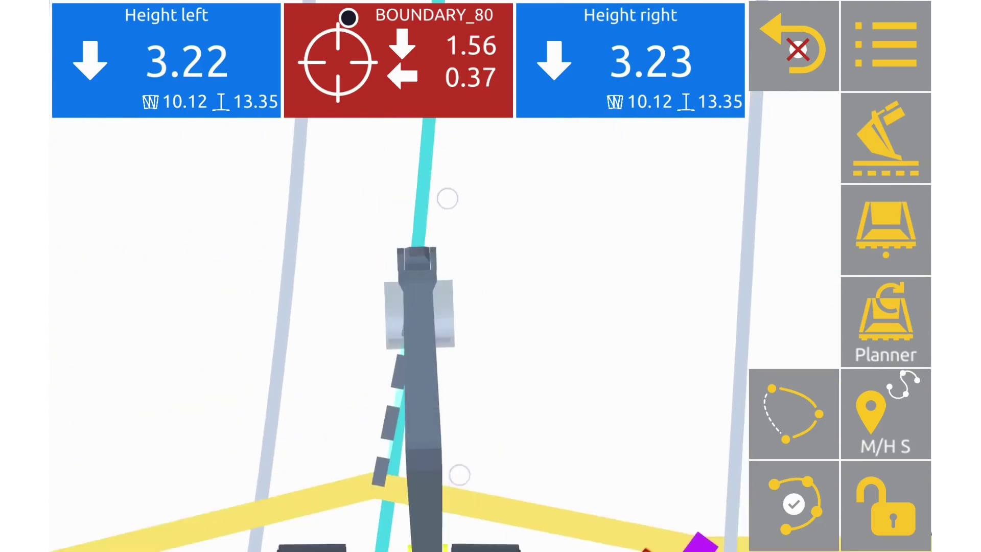
{"action": "scroll", "coordinate": [453, 336], "scroll_direction": "up", "scroll_amount": 3}
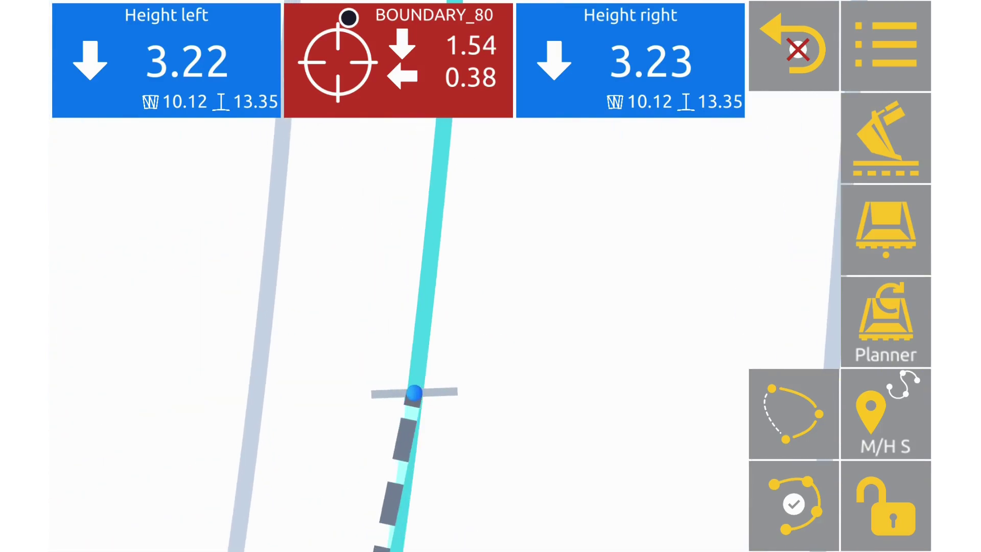
Log the last helpline point M/H S_5_6 at the bucket.
{"action": "left_click", "coordinate": [893, 417]}
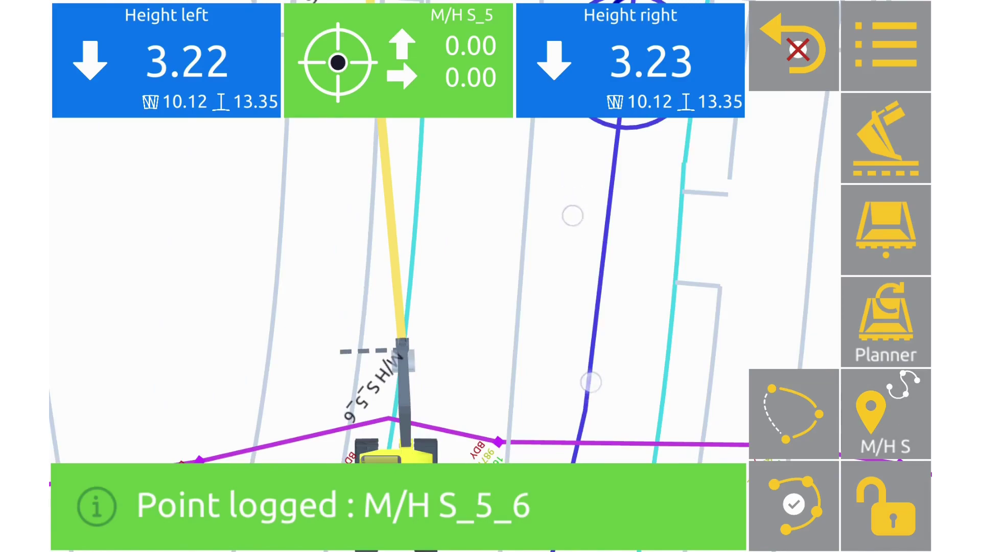
{"action": "scroll", "coordinate": [581, 299], "scroll_direction": "down", "scroll_amount": 5}
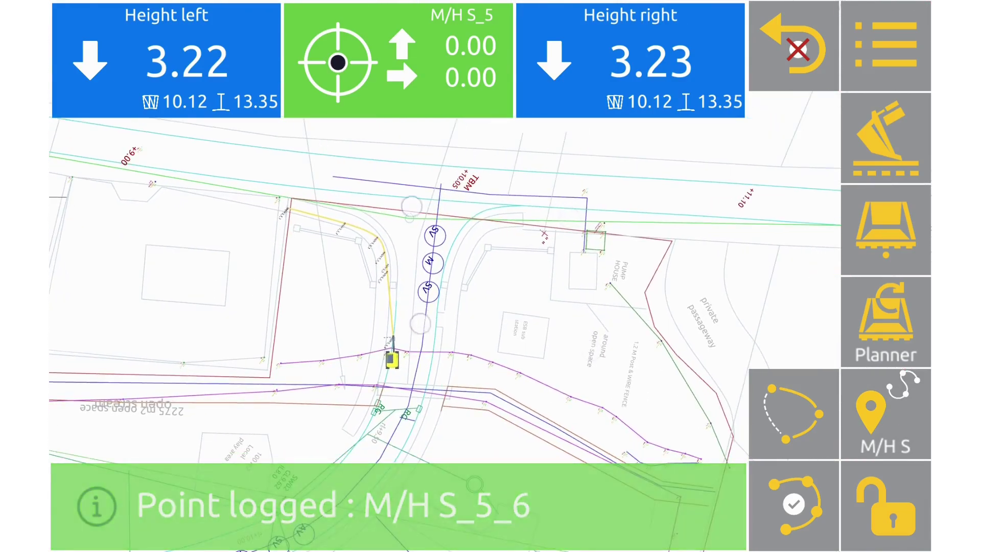
{"action": "scroll", "coordinate": [415, 265], "scroll_direction": "up", "scroll_amount": 2}
{"action": "scroll", "coordinate": [415, 265], "scroll_direction": "up", "scroll_amount": 2}
{"action": "scroll", "coordinate": [415, 265], "scroll_direction": "up", "scroll_amount": 2}
{"action": "scroll", "coordinate": [415, 264], "scroll_direction": "up", "scroll_amount": 2}
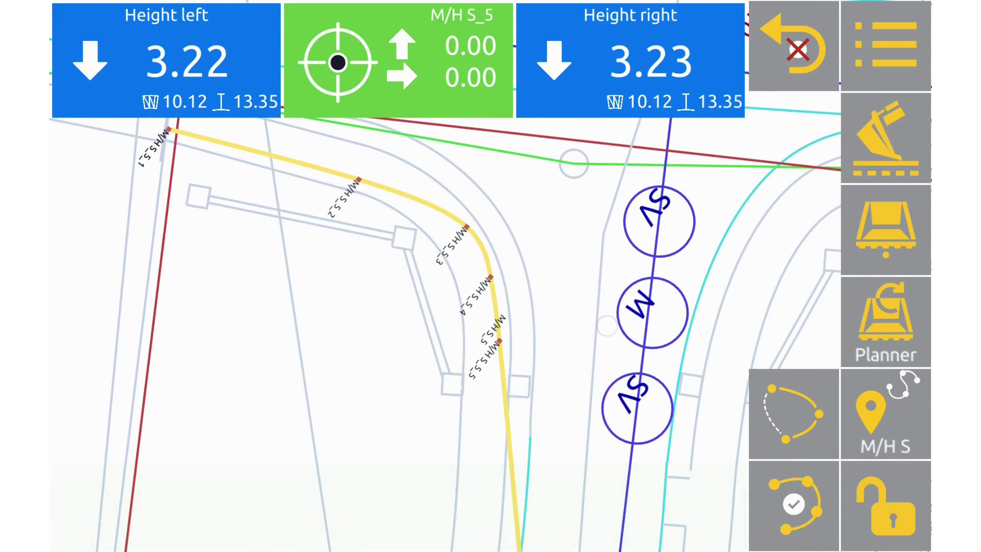
{"action": "scroll", "coordinate": [608, 337], "scroll_direction": "down", "scroll_amount": 2}
{"action": "scroll", "coordinate": [607, 337], "scroll_direction": "down", "scroll_amount": 1}
{"action": "scroll", "coordinate": [444, 329], "scroll_direction": "down", "scroll_amount": 1}
{"action": "scroll", "coordinate": [445, 330], "scroll_direction": "up", "scroll_amount": 2}
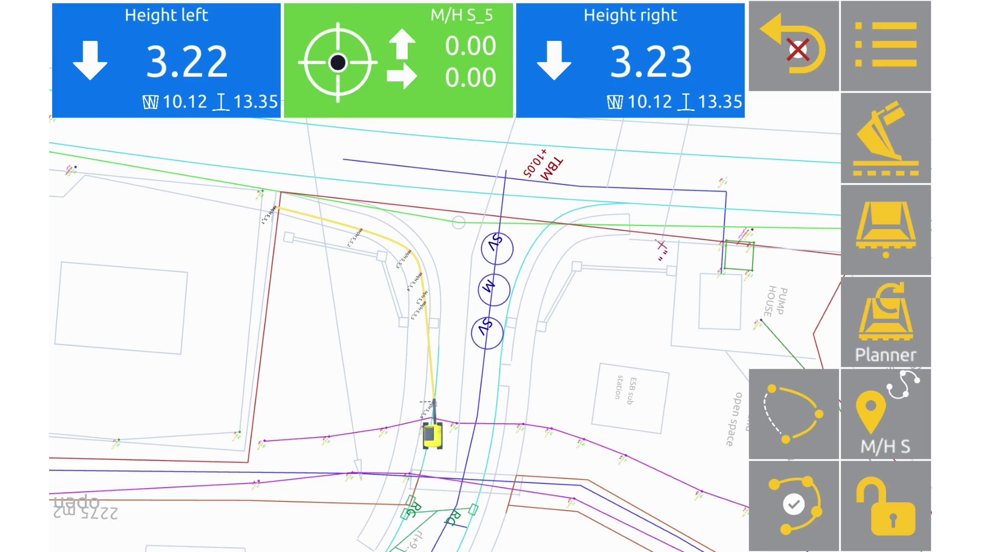
Choose single Point logging instead of a spline from the geometry choices.
{"action": "left_click", "coordinate": [896, 232]}
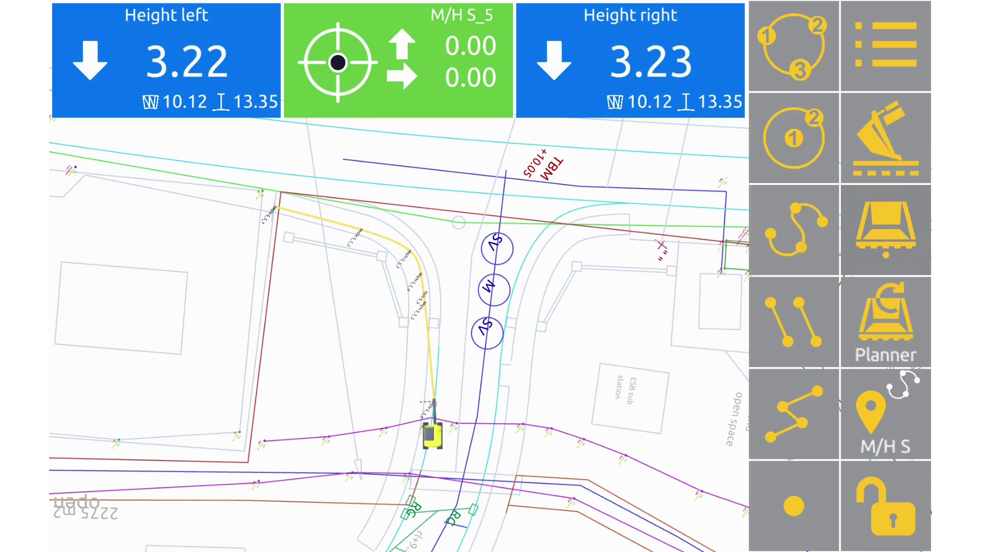
{"action": "left_click", "coordinate": [797, 506]}
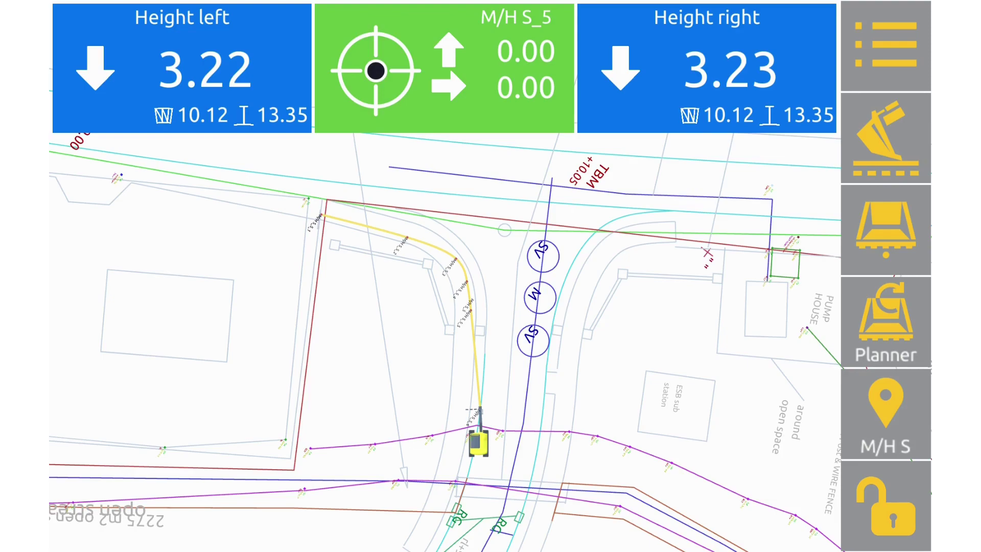
{"action": "left_click", "coordinate": [876, 231]}
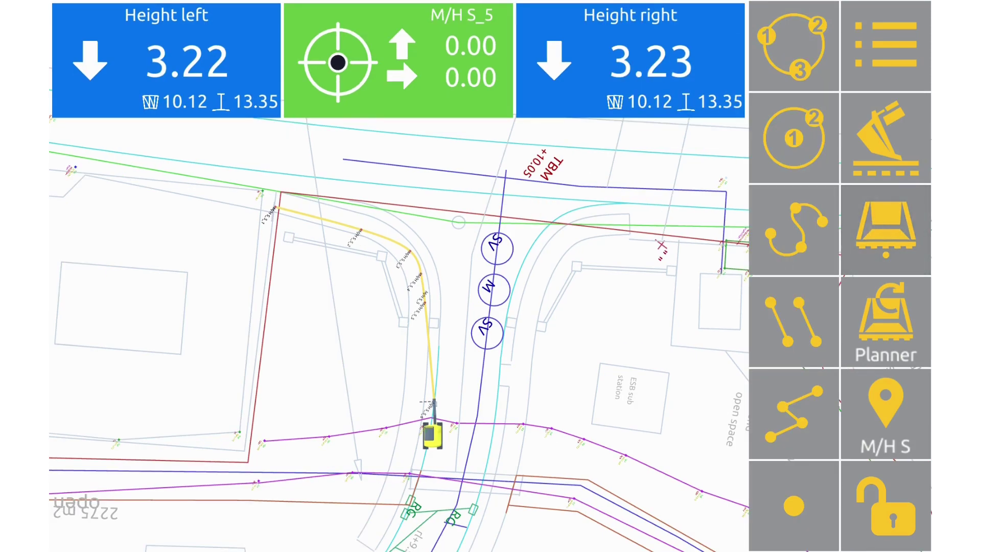